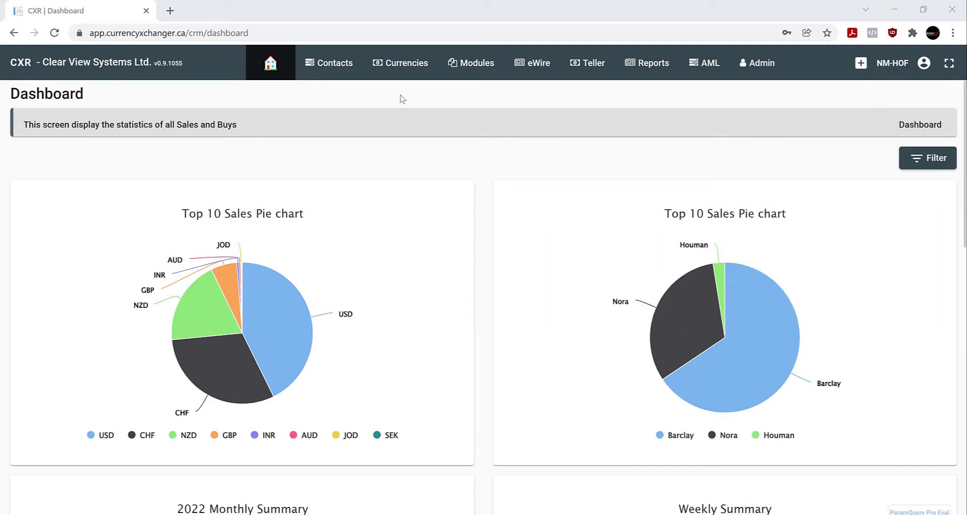
Open the Companies list from the Contacts menu
left_click(338, 66)
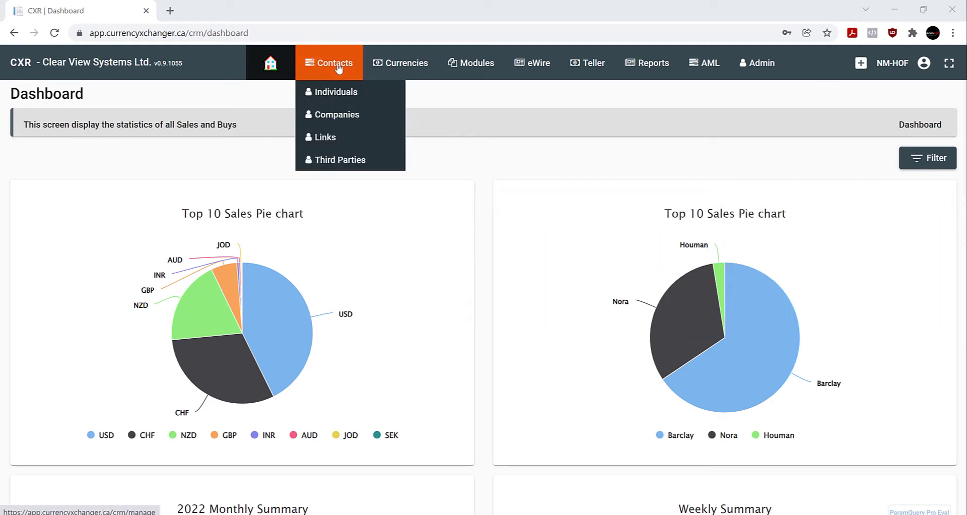
left_click(333, 116)
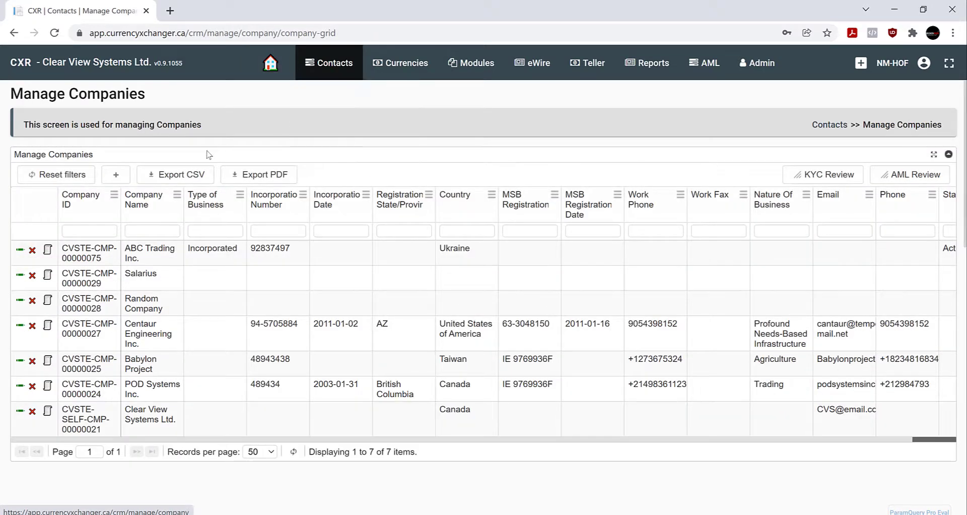
Add a new company named 'POD Systems Inc.' with country CA - Canada
left_click(117, 175)
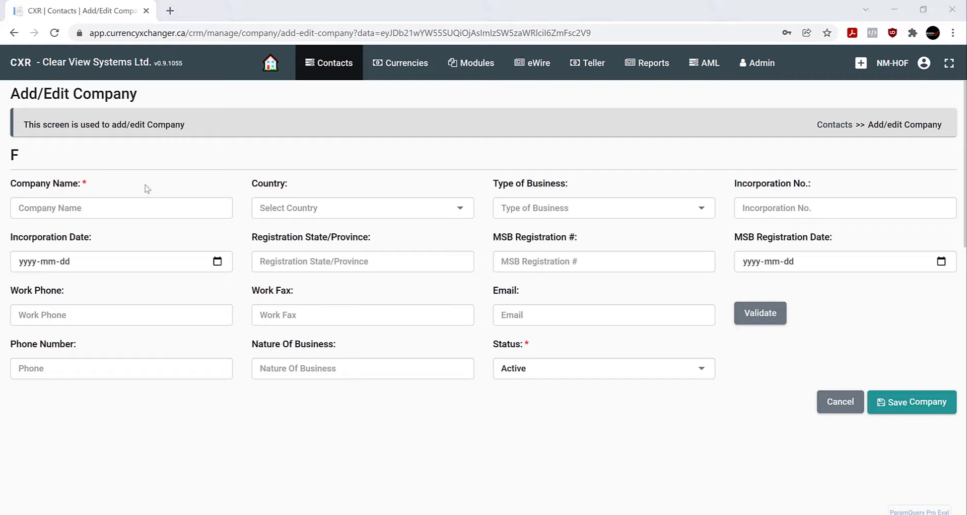
left_click(110, 208)
type("POD ")
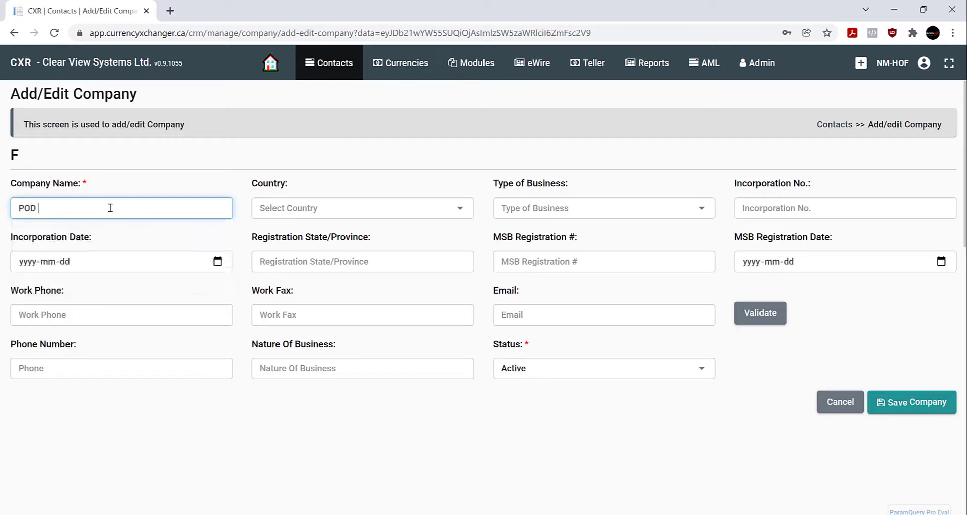
type("Systems Inc.")
left_click(342, 214)
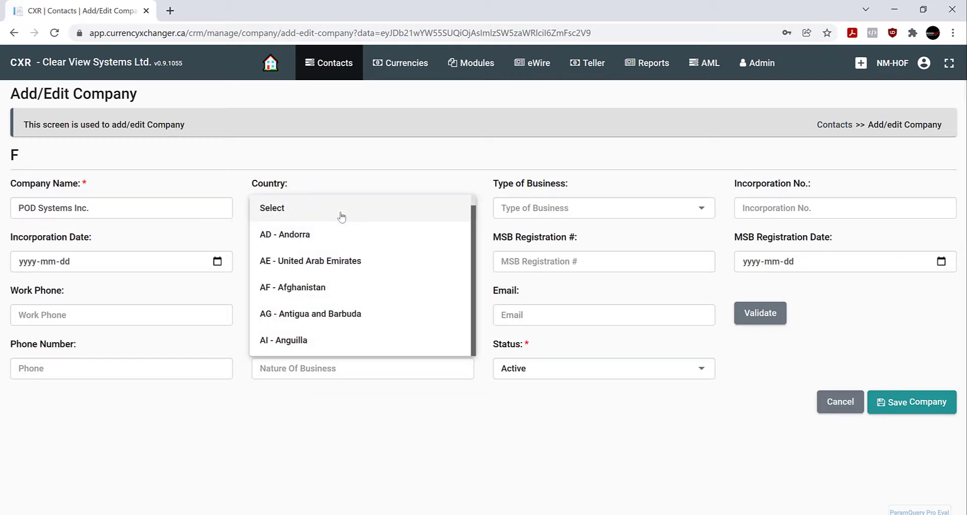
scroll(341, 217, "down", 10)
left_click(309, 340)
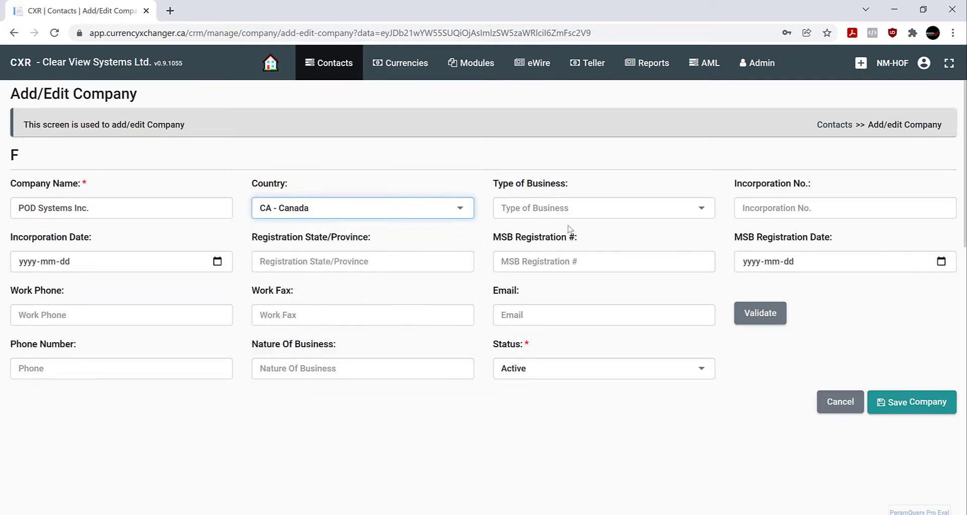
left_click(607, 211)
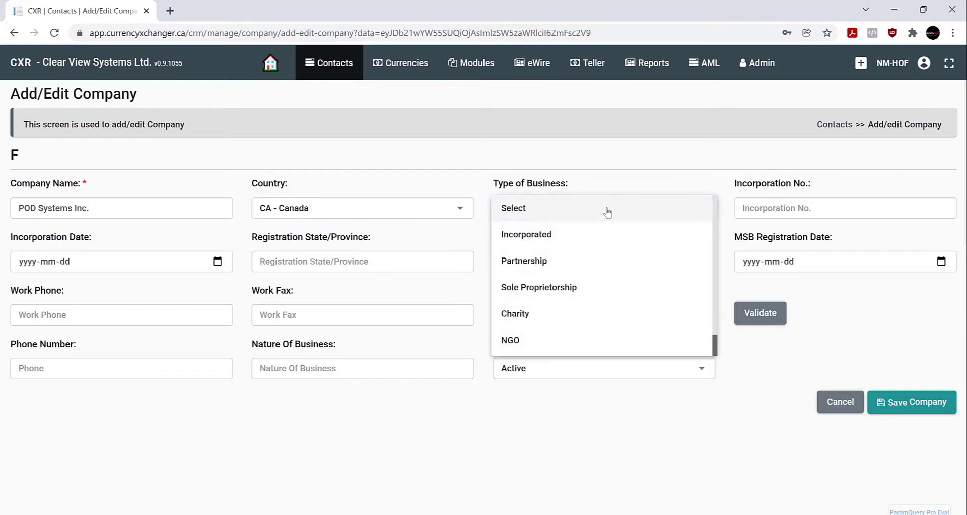
left_click(568, 239)
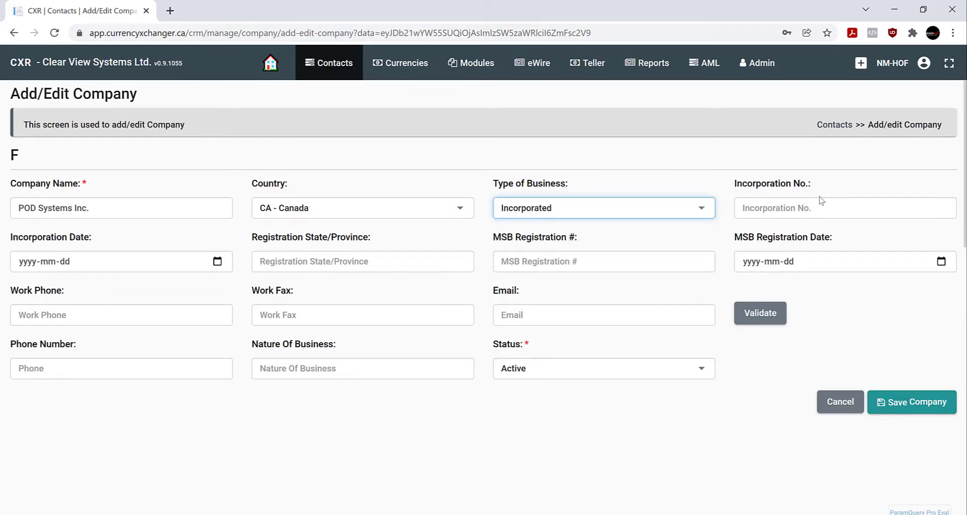
left_click(784, 203)
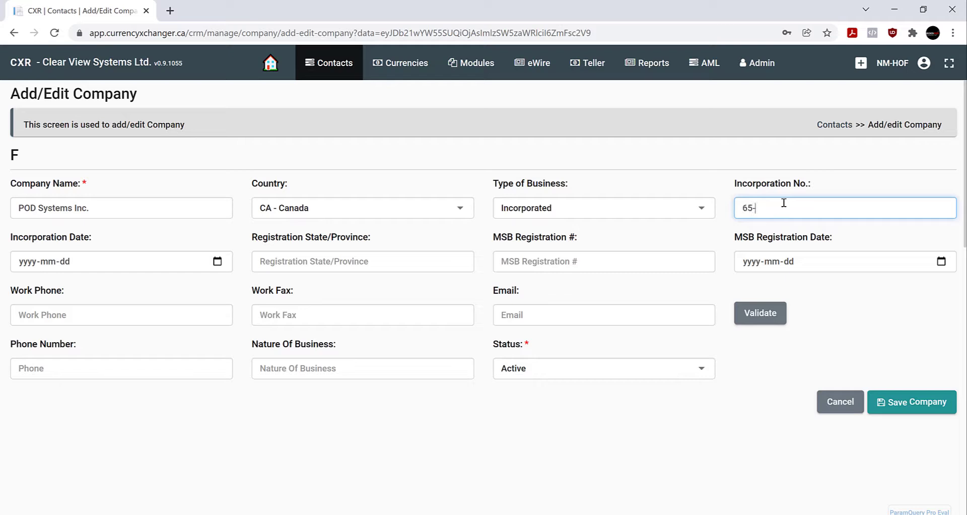
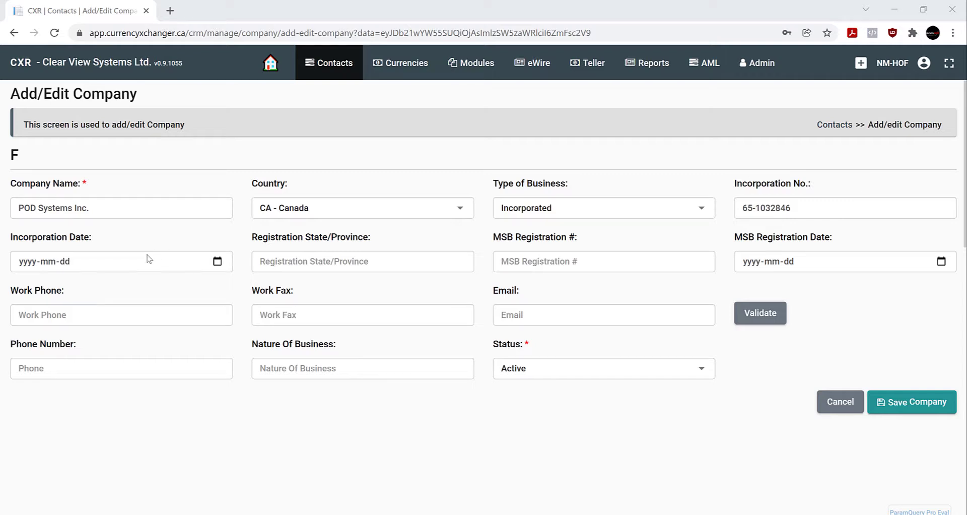
Enter incorporation date 2014-01-01 and registration province Ontario
left_click(217, 261)
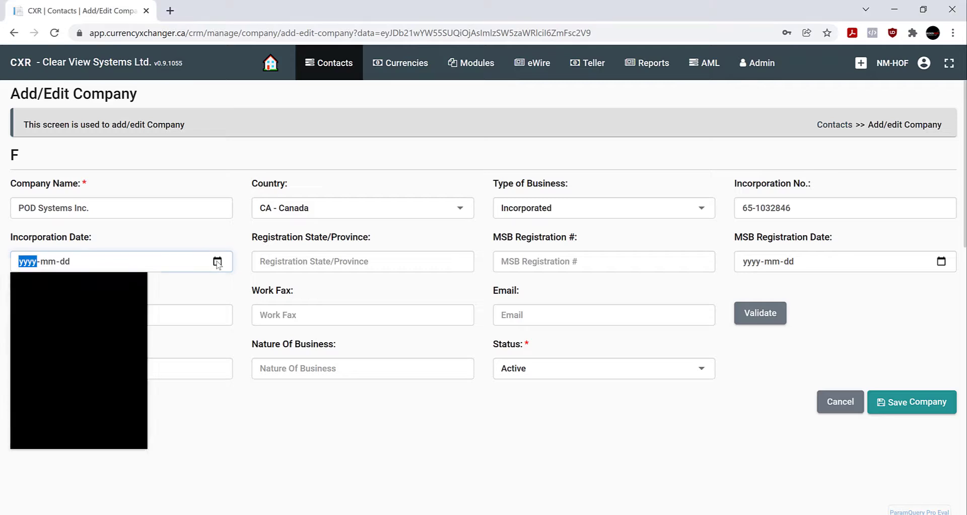
left_click(30, 260)
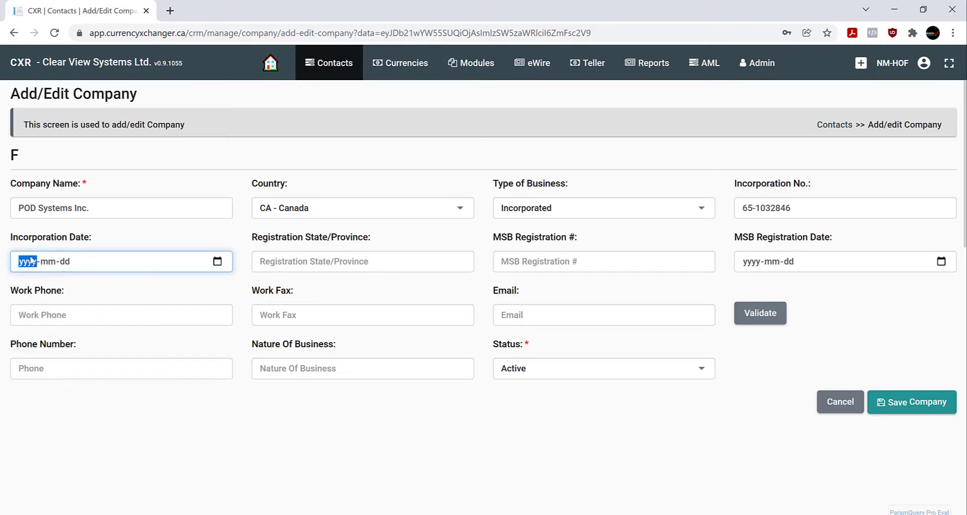
type("2014-01-01")
left_click(49, 266)
type("0101")
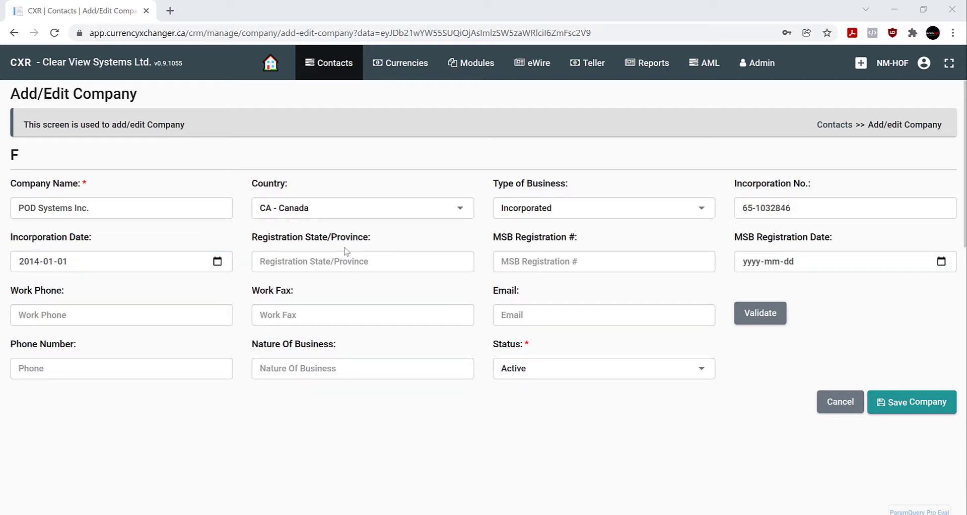
left_click(286, 262)
type("Ontario")
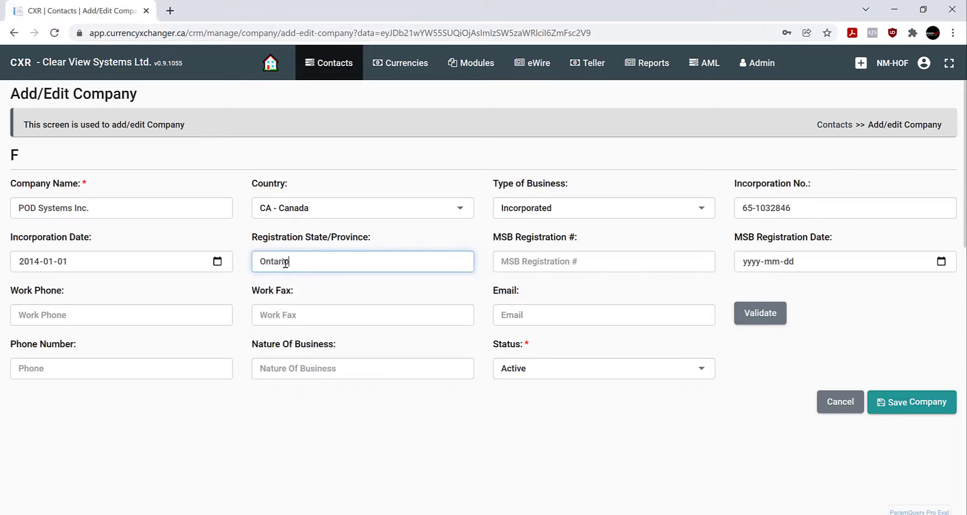
Enter MSB registration number 2590991 and MSB registration date 2014-01-01
left_click(575, 259)
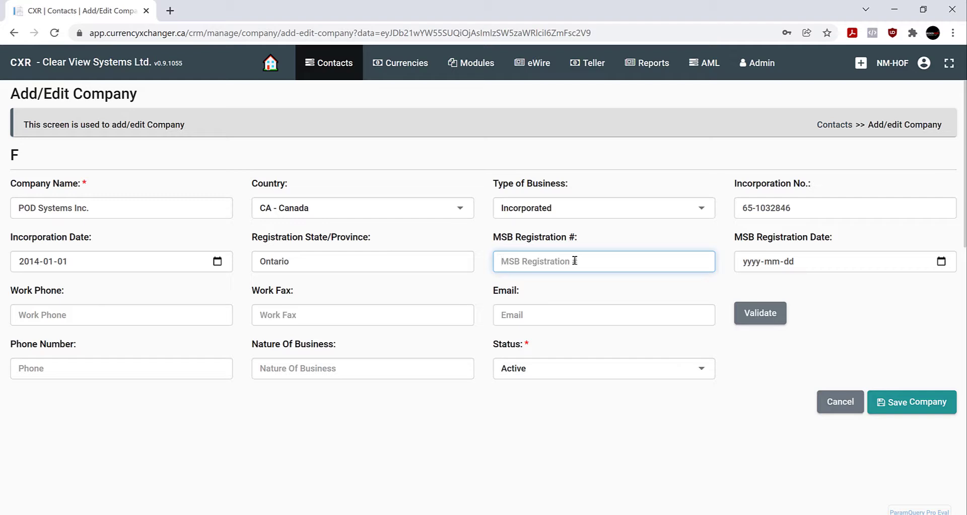
left_click(750, 266)
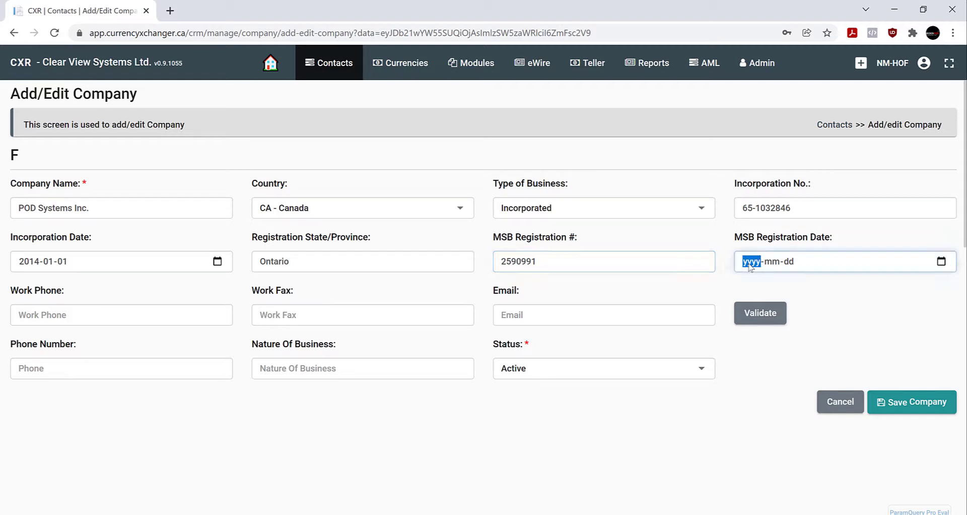
type("2014-01-01")
left_click(774, 263)
type("0101")
left_click(850, 312)
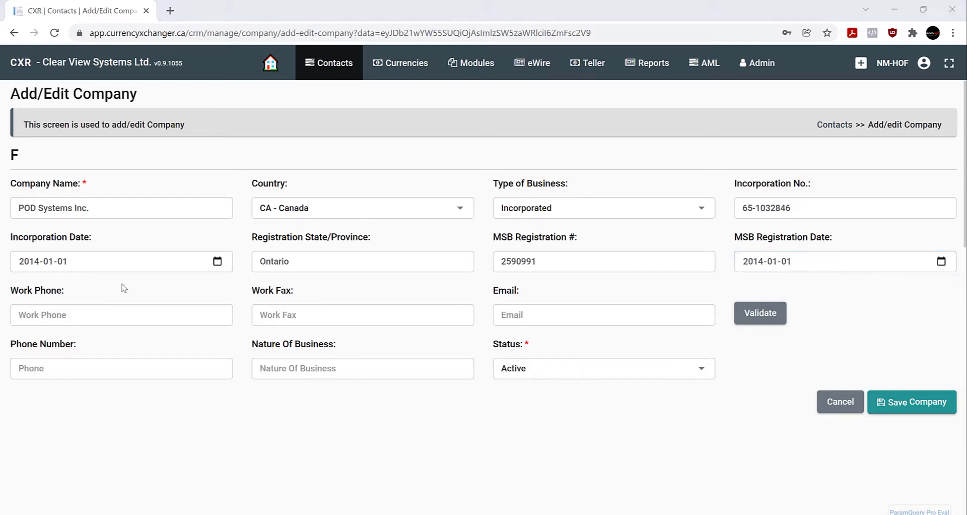
Fill in the company's work phone number and e-mail address
left_click(73, 317)
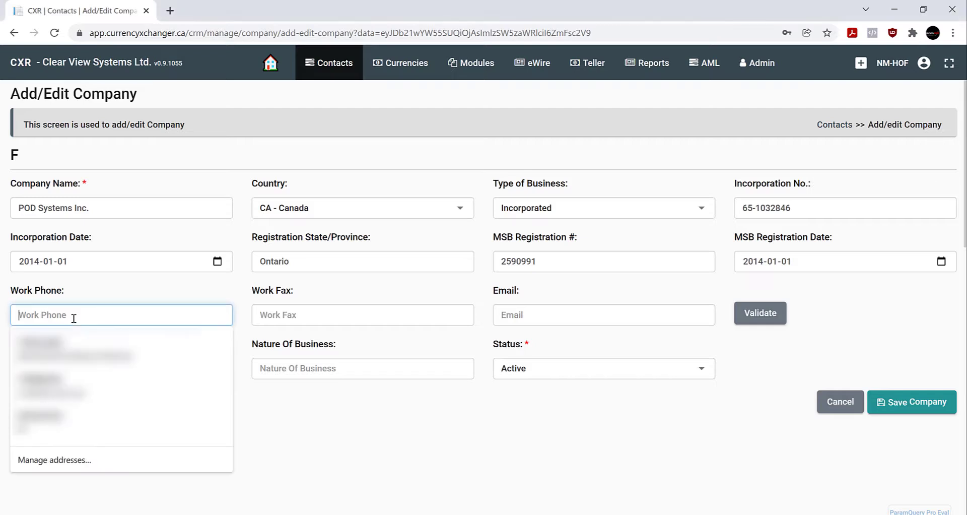
type("1-")
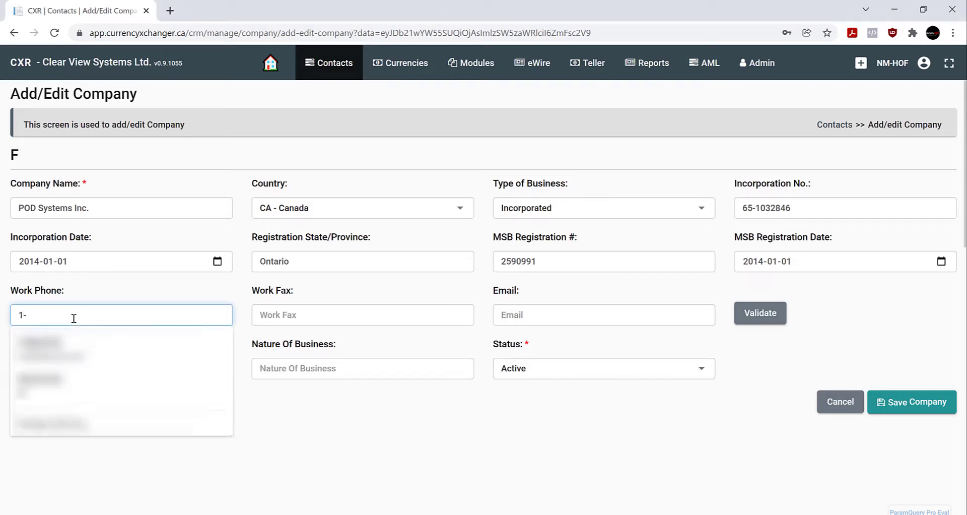
type("613-555")
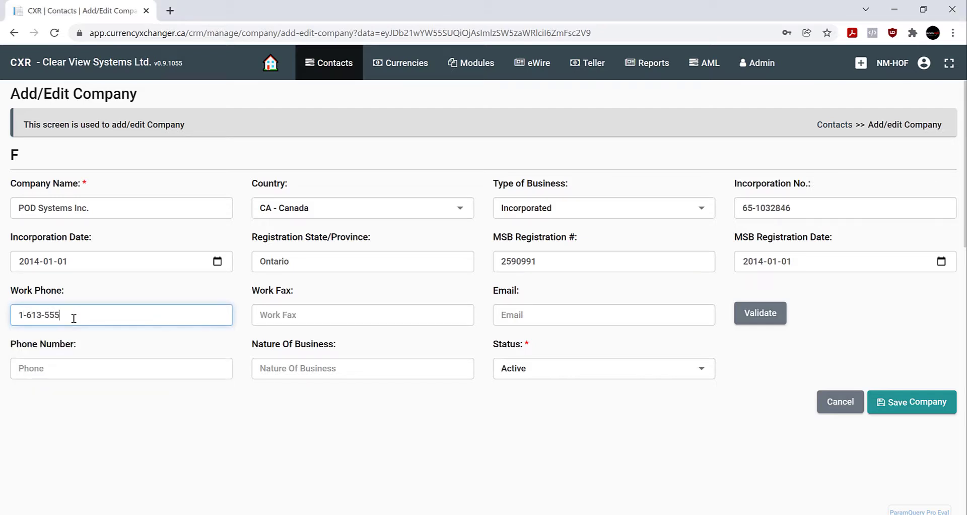
type("-0130")
left_click(302, 314)
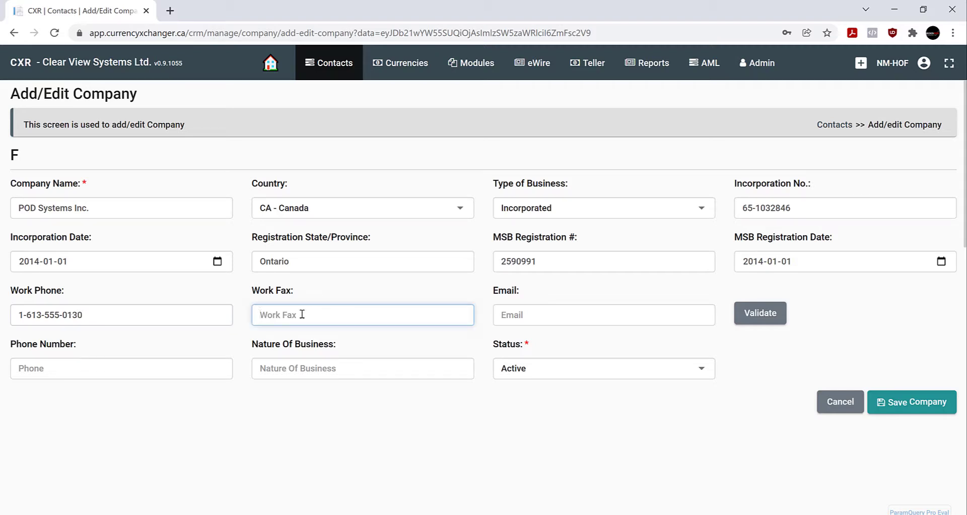
left_click(541, 312)
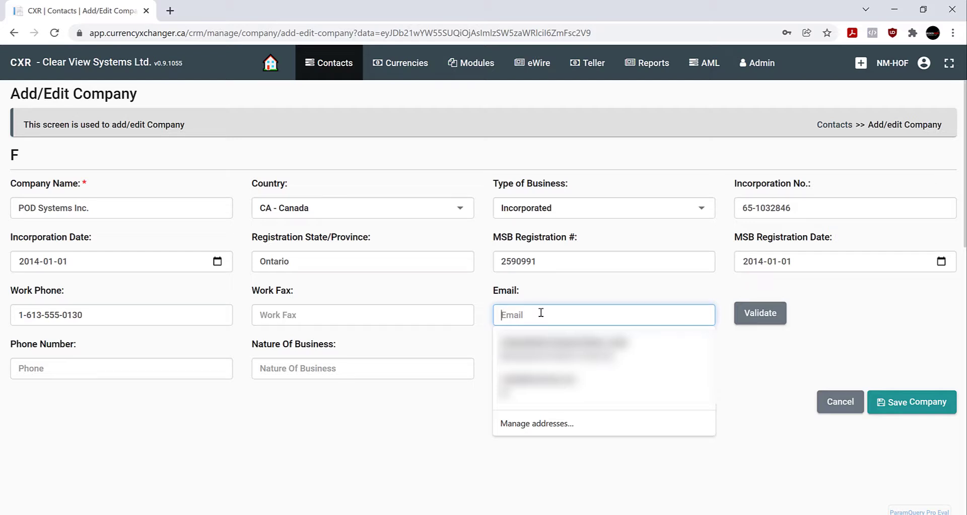
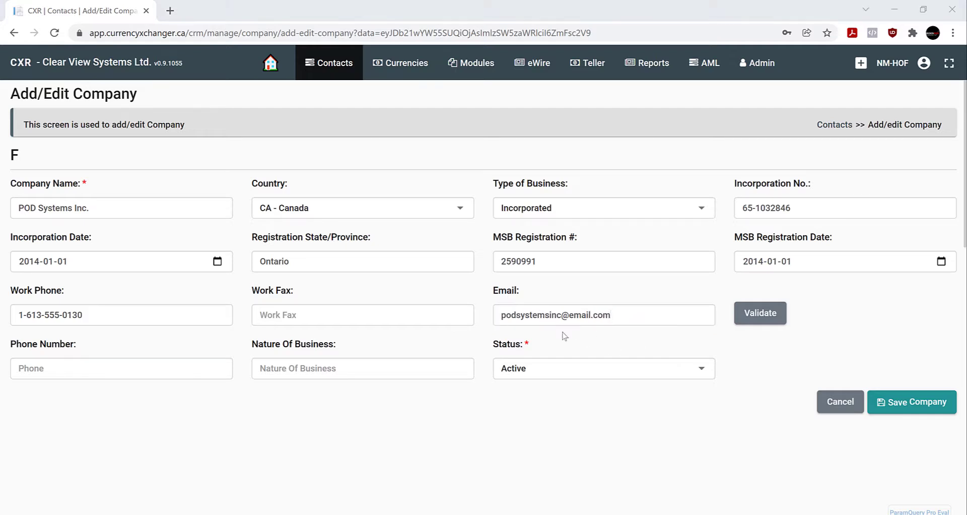
Enter the company's second phone number and set nature of business to Software
left_click(65, 363)
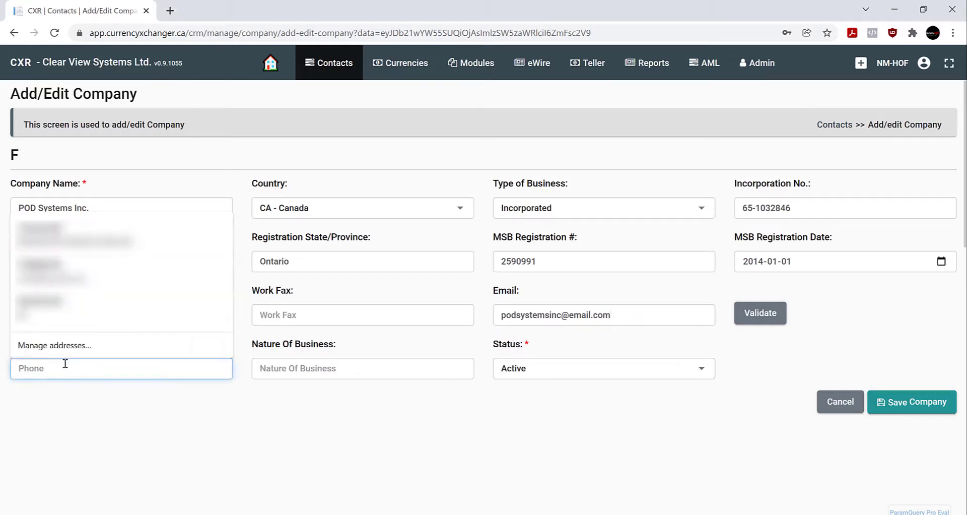
type("1")
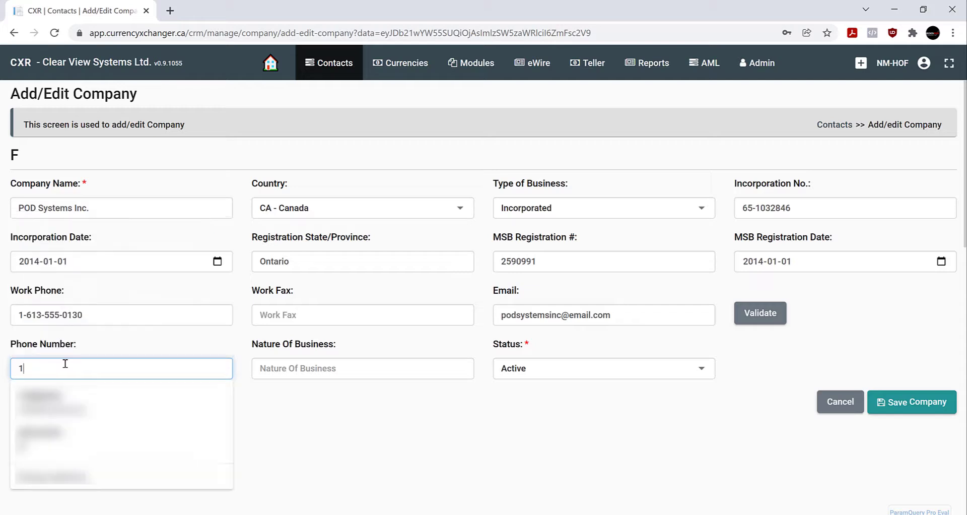
type("-613")
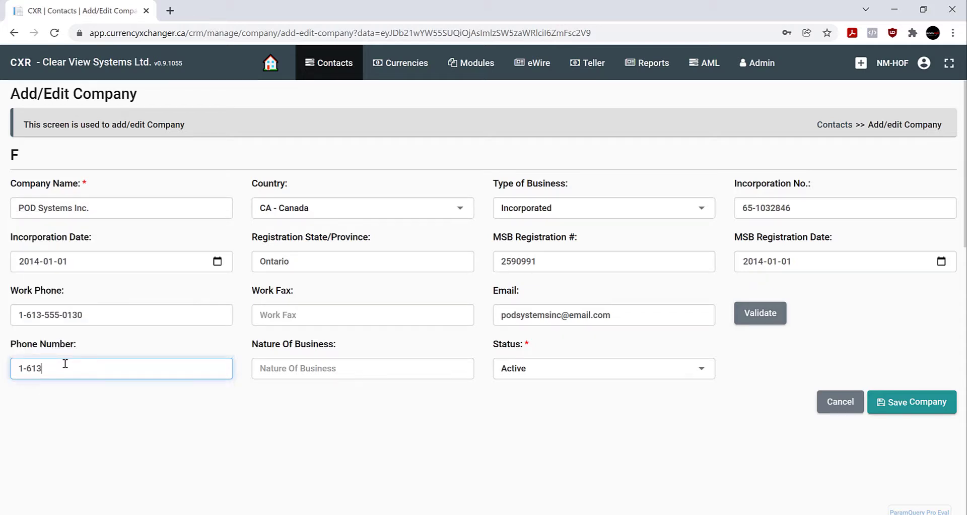
type("-555-0139")
left_click(275, 412)
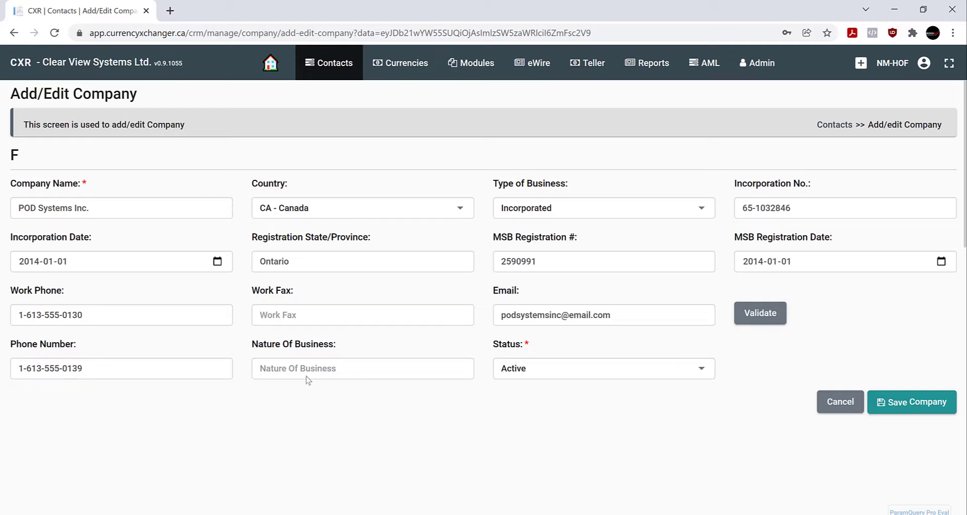
left_click(346, 369)
type("Software")
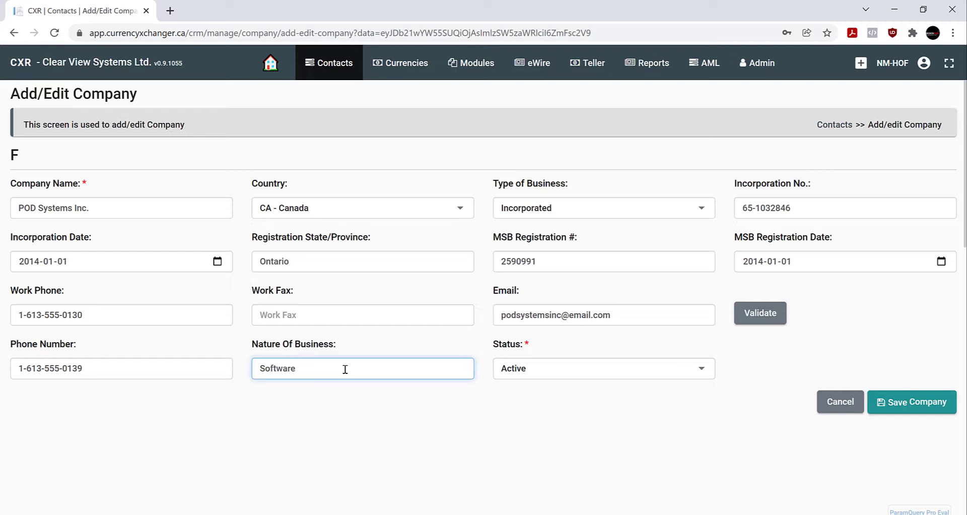
left_click(517, 390)
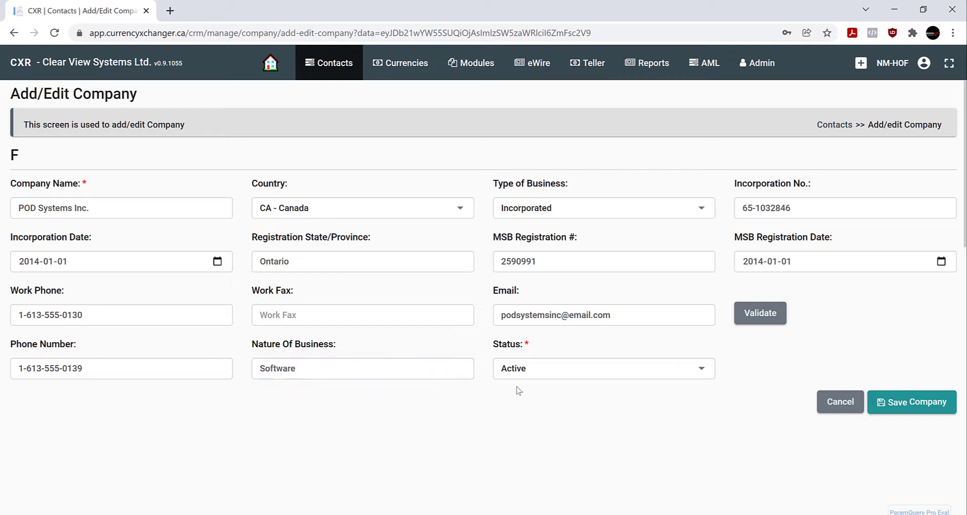
Keep the status Active and save POD Systems Inc. as a new company
left_click(556, 372)
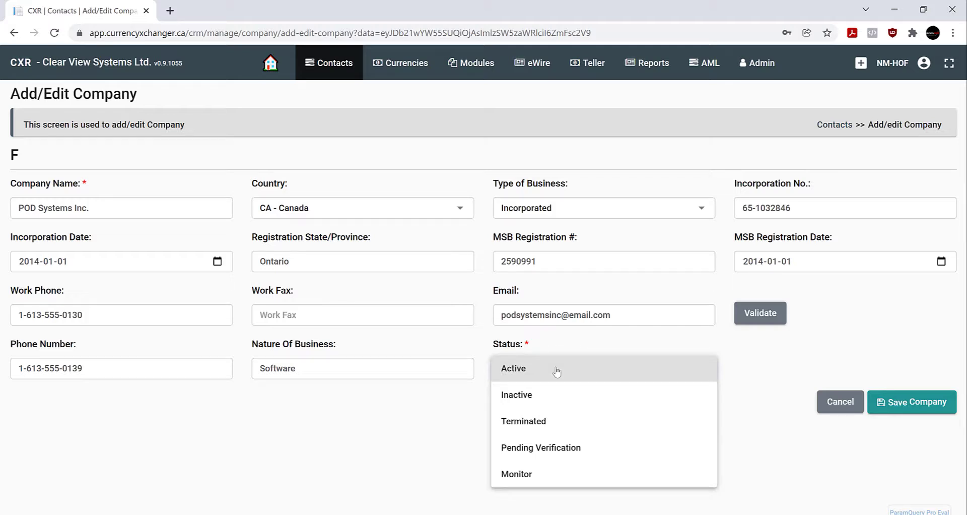
left_click(584, 369)
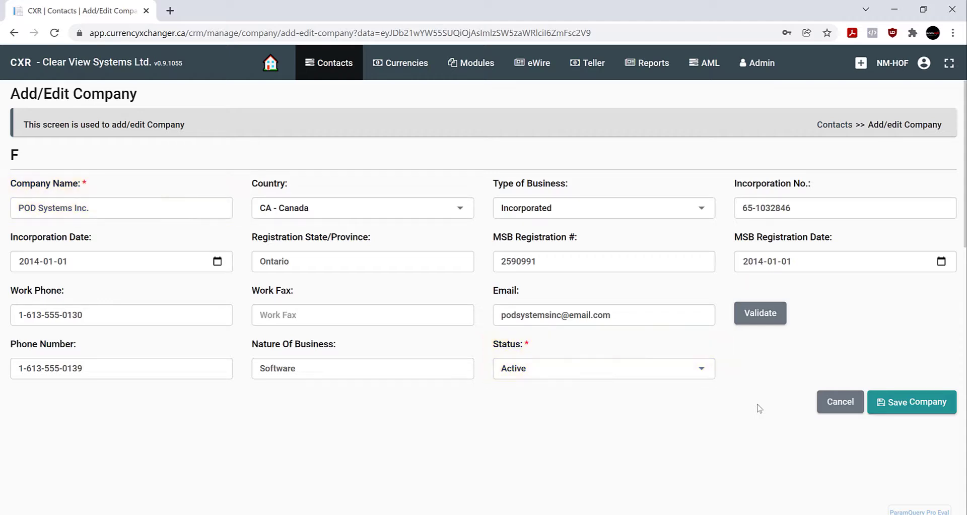
left_click(924, 404)
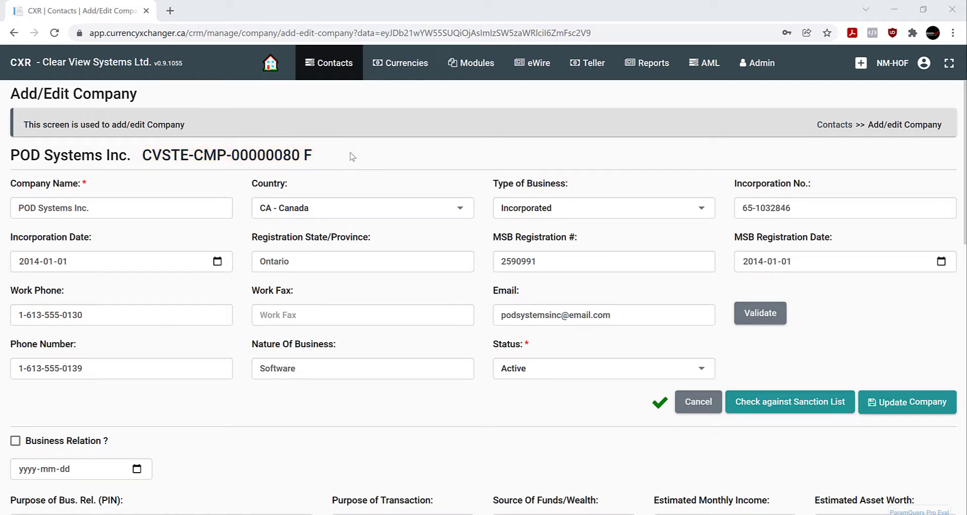
Update the company, then reopen POD Systems Inc. for editing from the grid
left_click(924, 409)
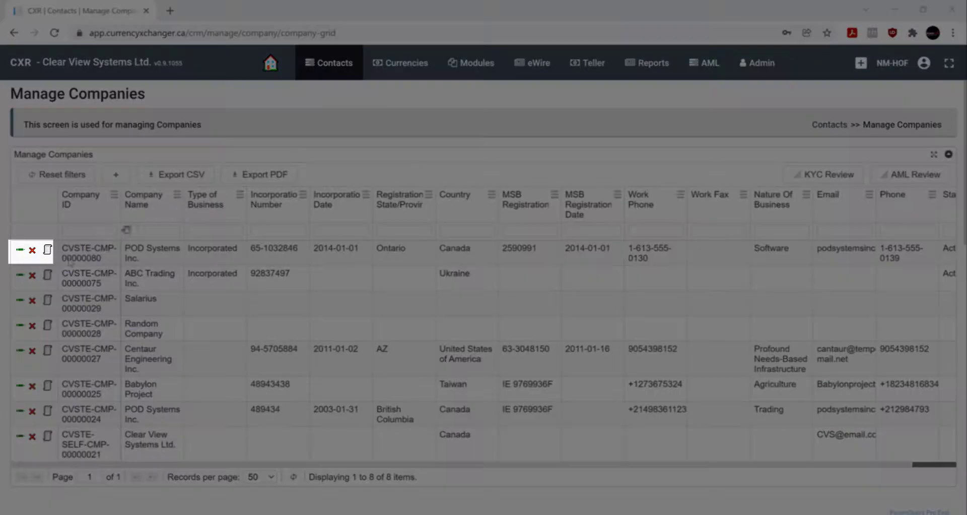
left_click(19, 251)
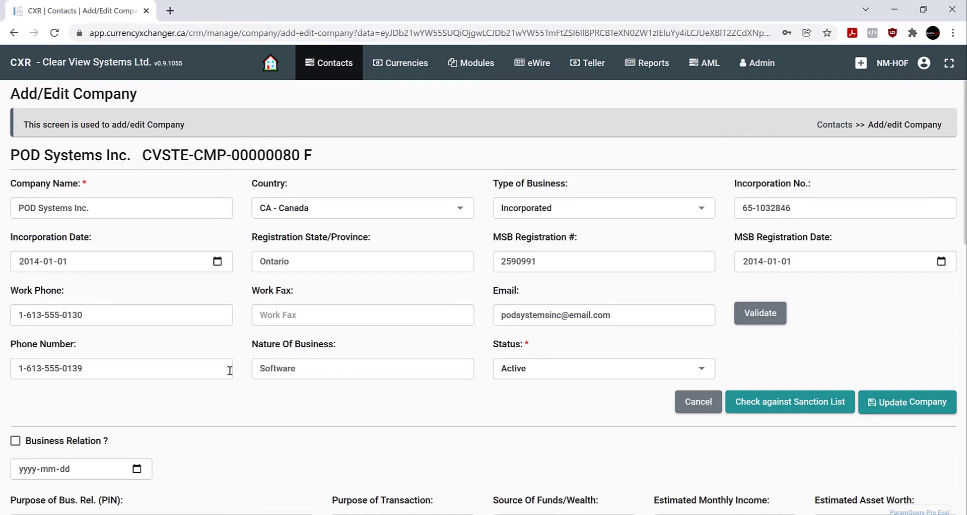
Change POD Systems Inc.'s status to Inactive and update the company
left_click(618, 368)
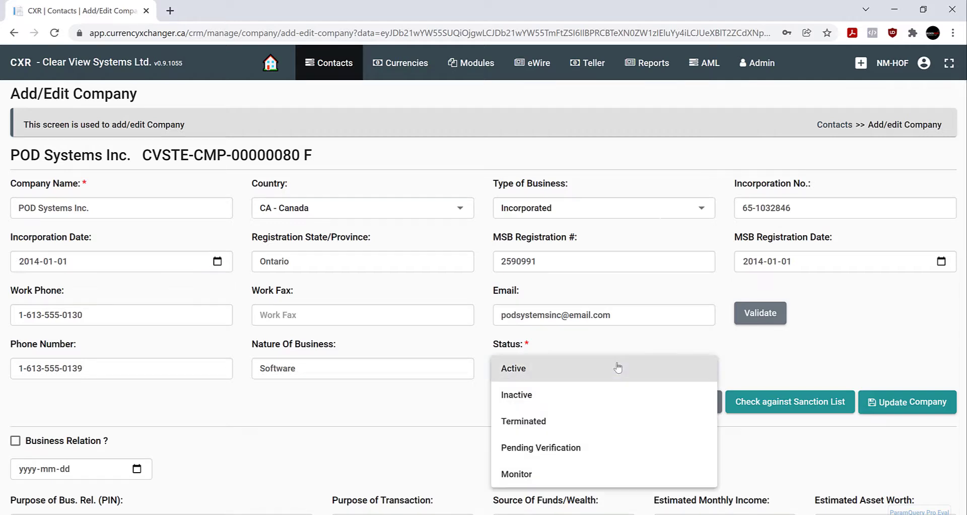
left_click(583, 395)
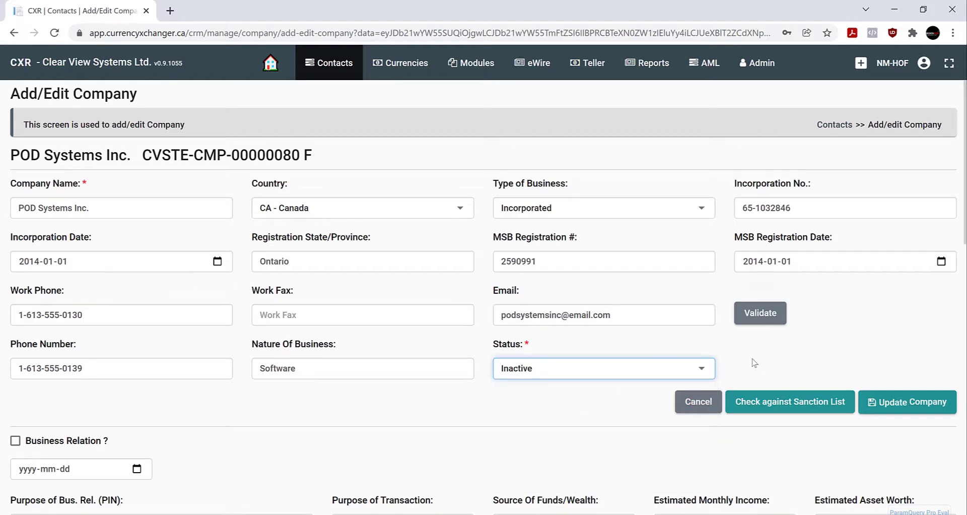
left_click(918, 404)
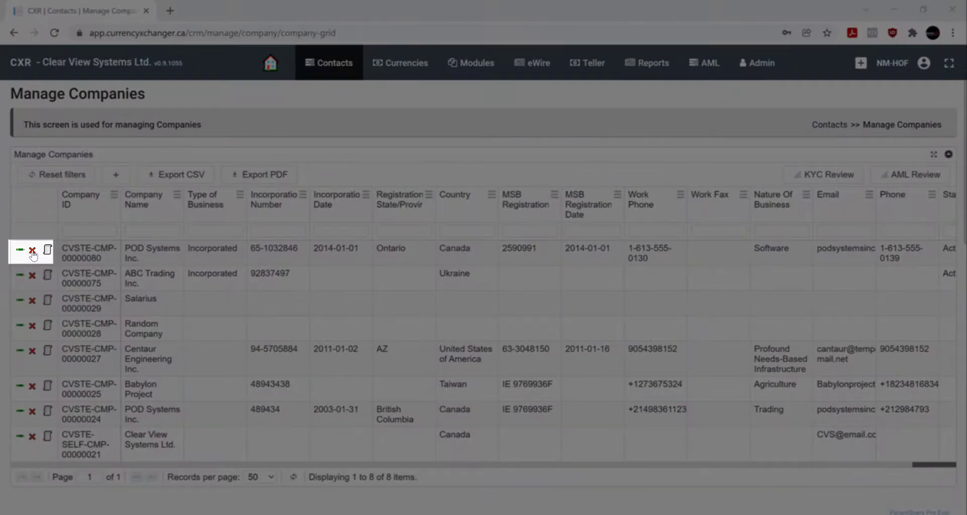
Start deleting the POD Systems Inc. row, then decline the deletion prompt
left_click(32, 252)
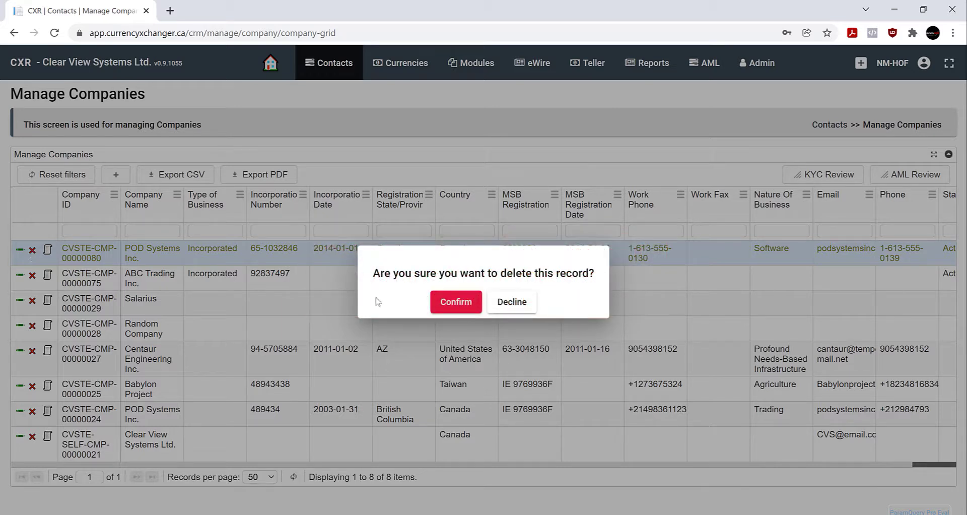
left_click(512, 302)
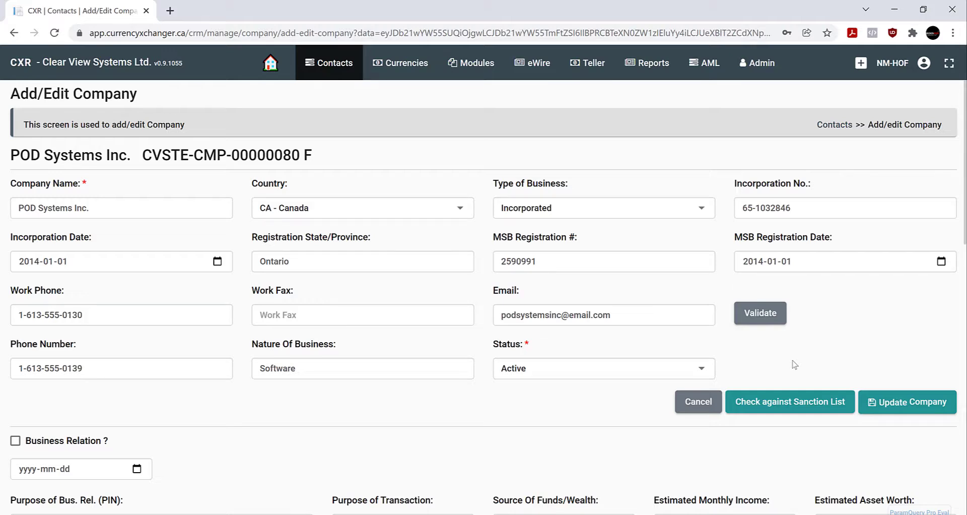
Run the sanction list check on POD Systems Inc., which finds no match
left_click(807, 405)
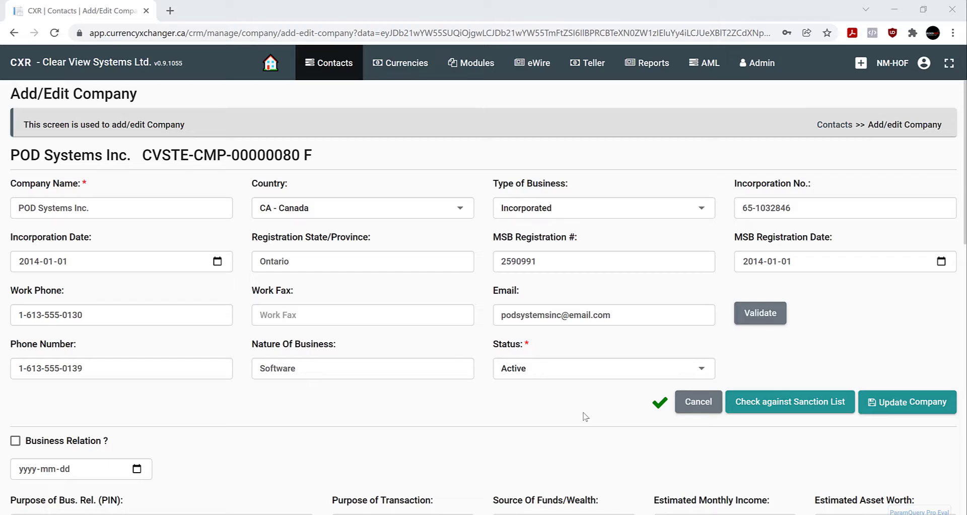
Scroll through the AML, sanction list, wire template, notes and links sections
scroll(584, 416, "down", 6)
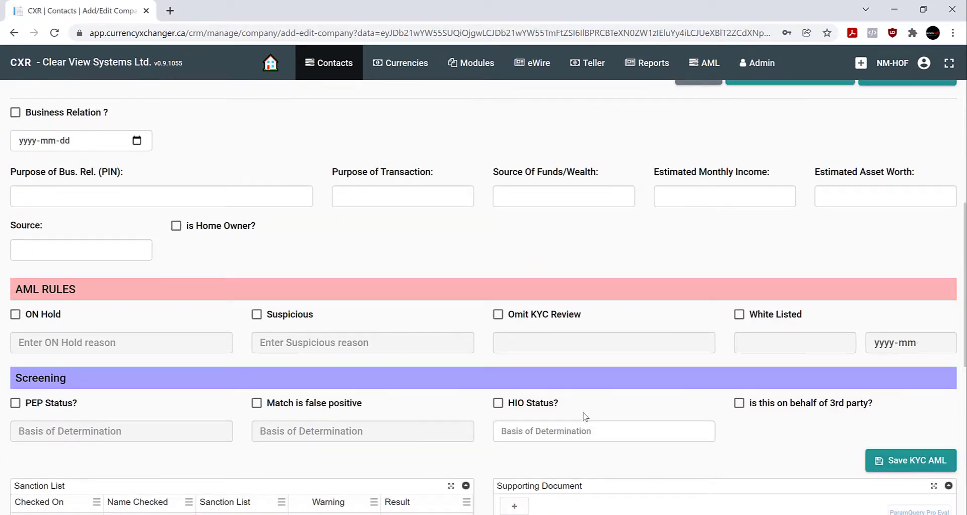
scroll(584, 416, "down", 1)
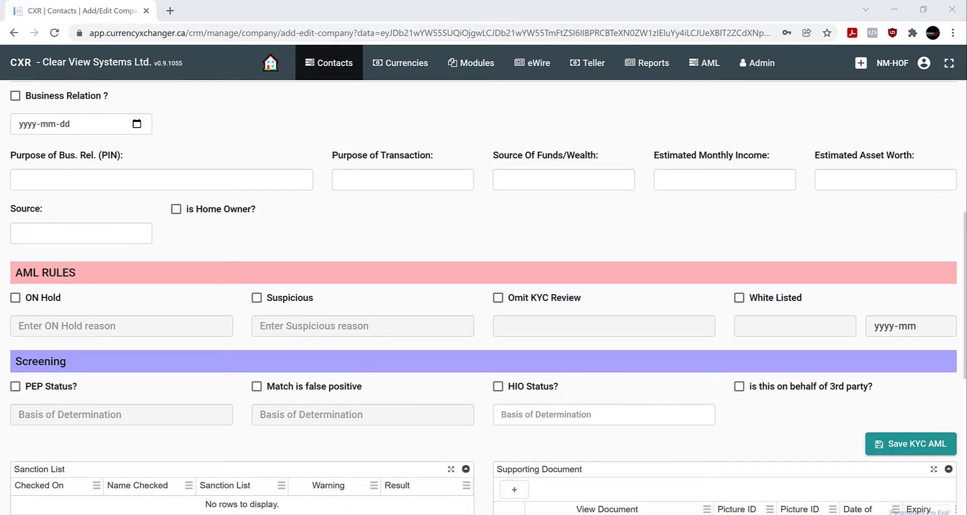
scroll(484, 297, "down", 6)
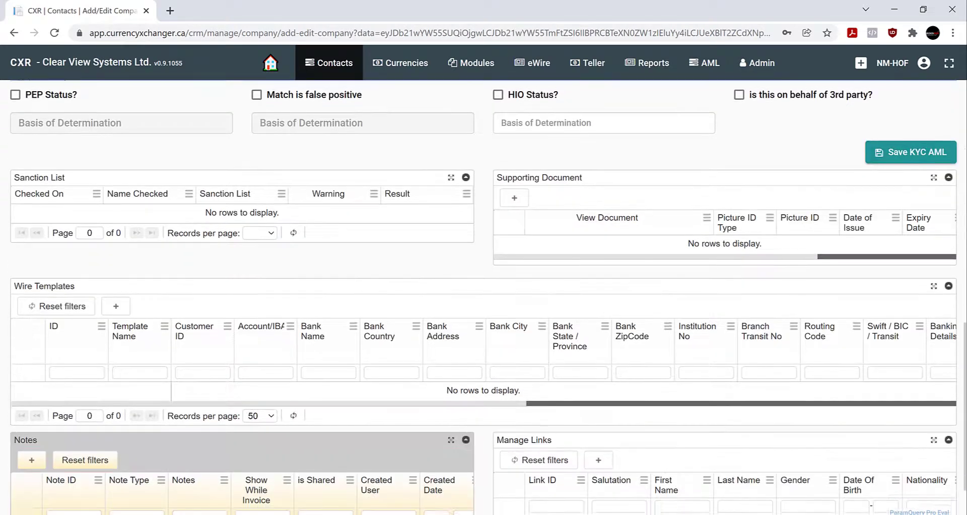
scroll(650, 156, "down", 2)
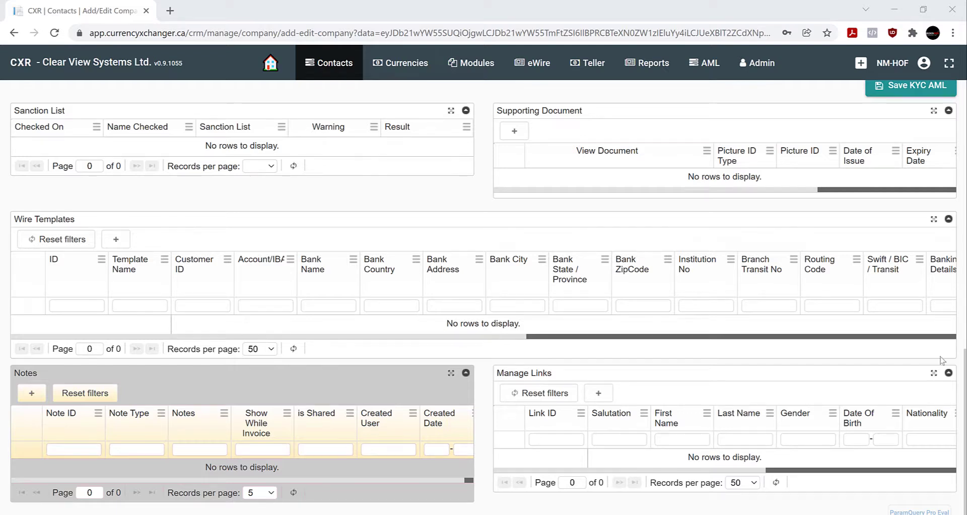
scroll(964, 409, "down", 1)
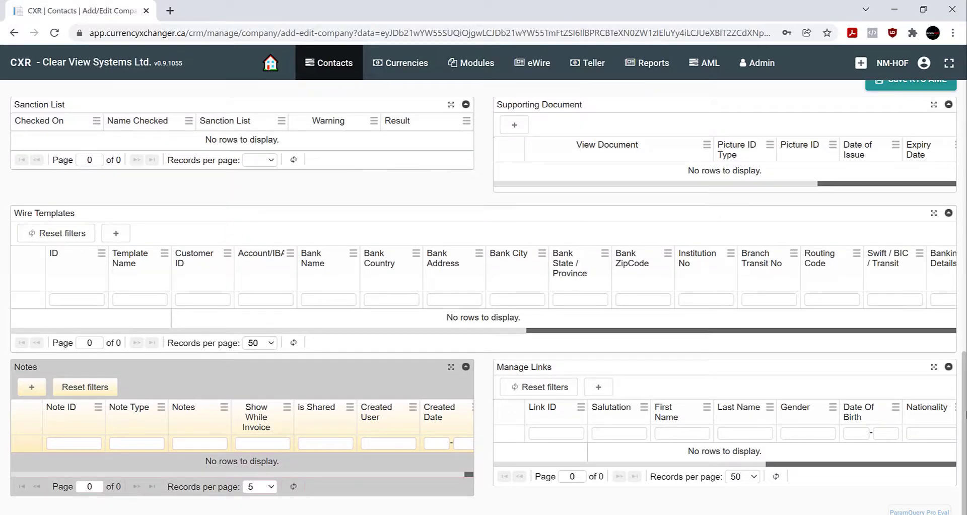